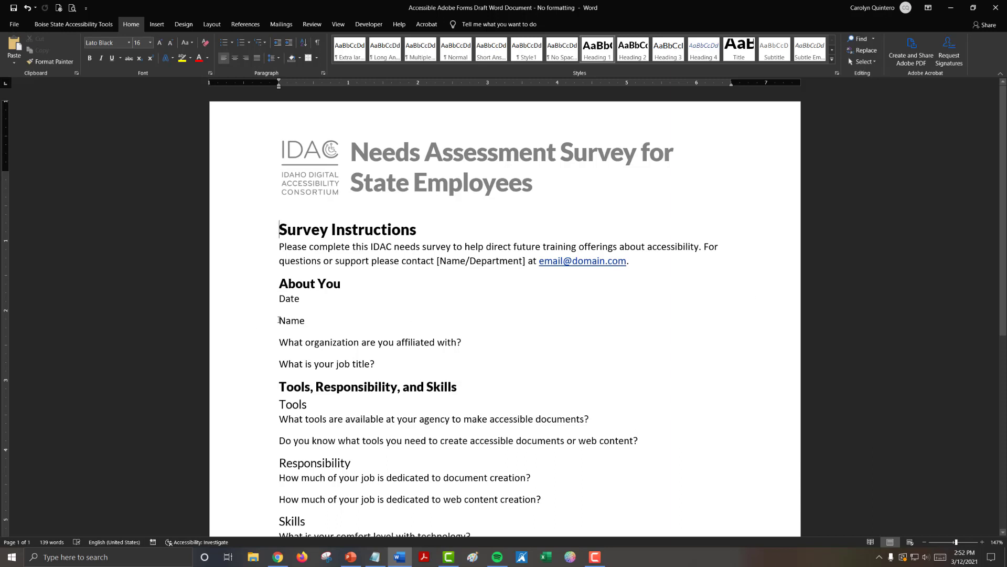
Join Name onto the Date line and trim the spaces between them
{"action": "left_click", "coordinate": [279, 320]}
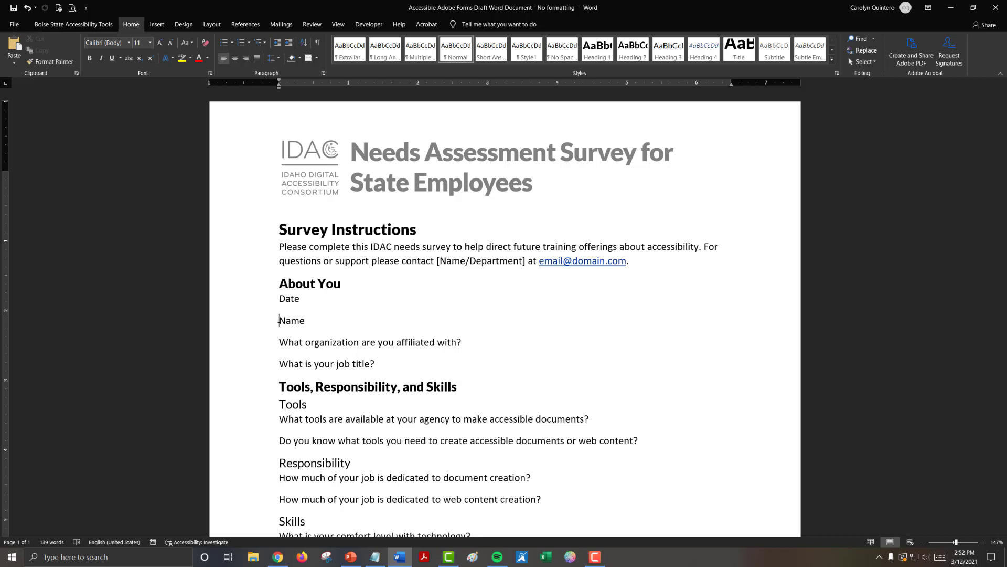
{"action": "key", "text": "BackSpace"}
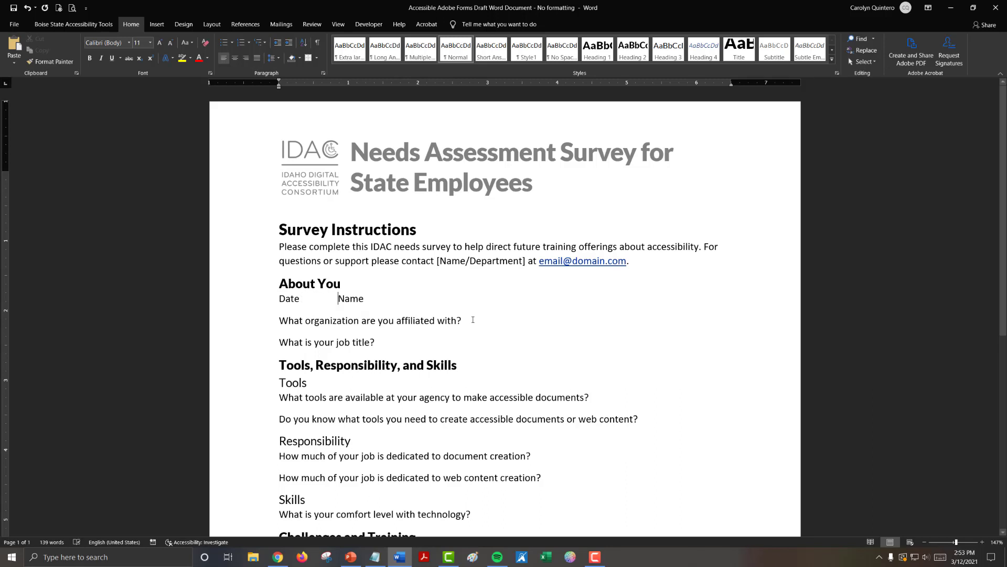
{"action": "key", "text": "BackSpace"}
{"action": "key", "text": "BackSpace"}
{"action": "key", "text": "BackSpace"}
{"action": "key", "text": "BackSpace"}
{"action": "key", "text": "BackSpace"}
{"action": "key", "text": "BackSpace"}
{"action": "key", "text": "BackSpace"}
{"action": "key", "text": "BackSpace"}
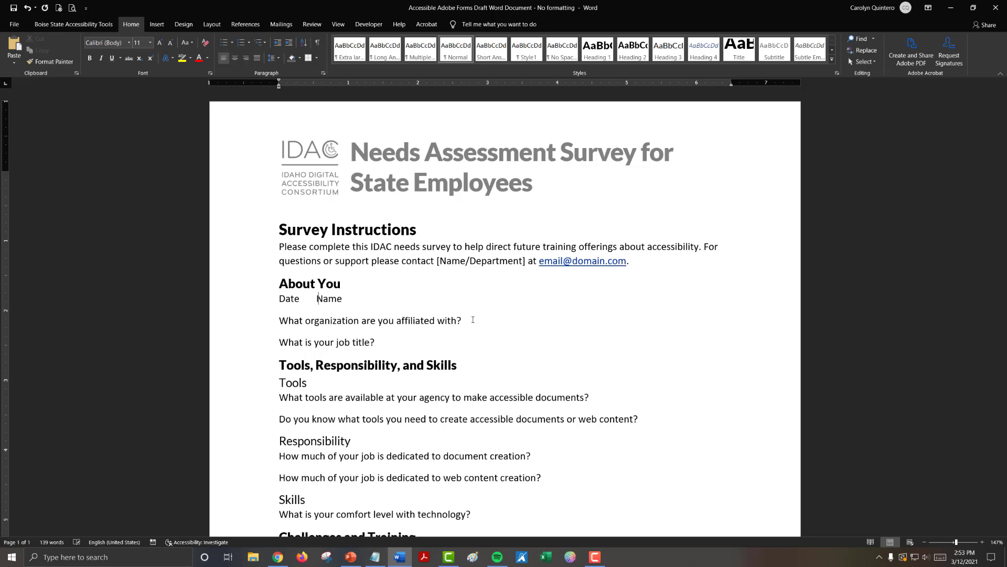
{"action": "key", "text": "BackSpace"}
{"action": "key", "text": "BackSpace"}
{"action": "key", "text": "BackSpace"}
{"action": "key", "text": "BackSpace"}
{"action": "key", "text": "Tab"}
{"action": "key", "text": "Tab"}
{"action": "key", "text": "Tab"}
{"action": "key", "text": "Tab"}
{"action": "key", "text": "Tab"}
{"action": "key", "text": "BackSpace"}
{"action": "key", "text": "BackSpace"}
{"action": "key", "text": "BackSpace"}
{"action": "key", "text": "BackSpace"}
{"action": "key", "text": "BackSpace"}
With formatting marks shown, add then delete tabs between Date and Name, and hide the marks
{"action": "left_click", "coordinate": [317, 43]}
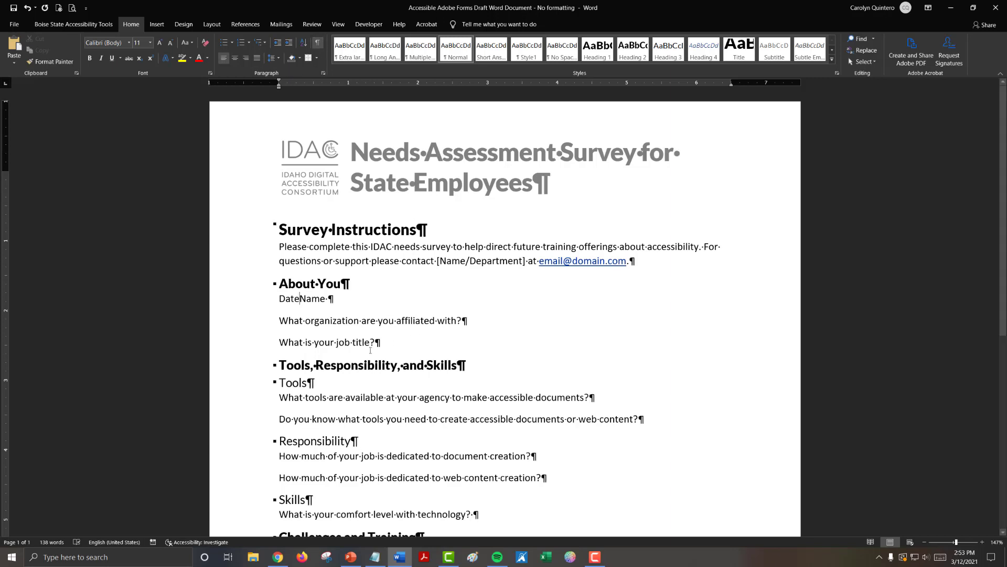
{"action": "key", "text": "Tab"}
{"action": "key", "text": "Tab"}
{"action": "key", "text": "Tab"}
{"action": "key", "text": "Tab"}
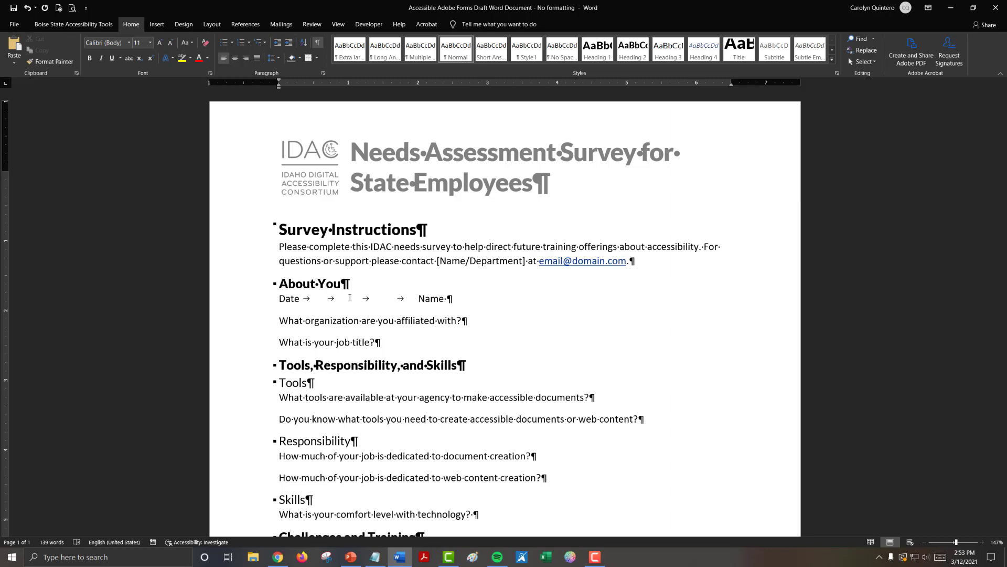
{"action": "key", "text": "BackSpace"}
{"action": "key", "text": "BackSpace"}
{"action": "key", "text": "BackSpace"}
{"action": "key", "text": "BackSpace"}
{"action": "left_click", "coordinate": [318, 44]}
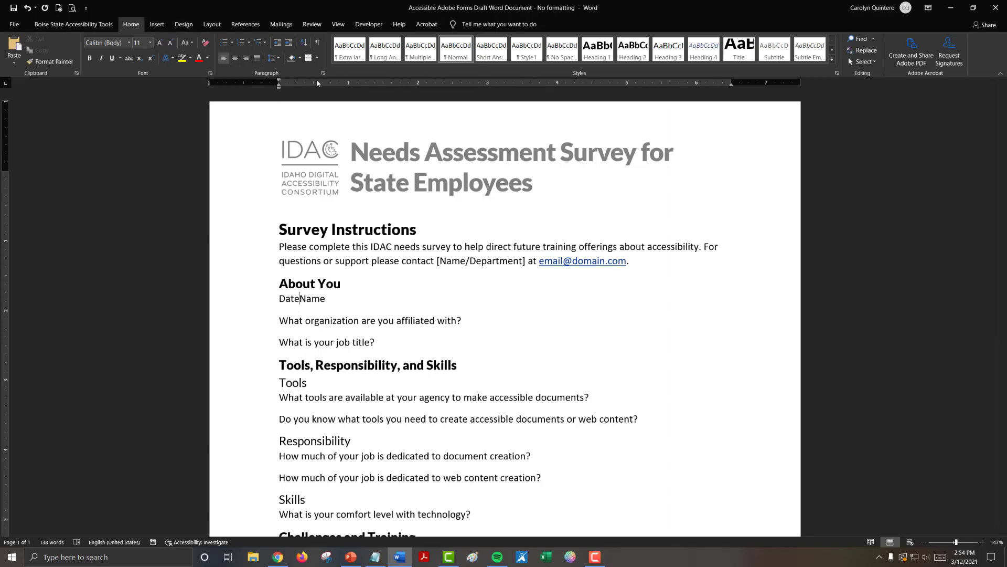
Toggle the ruler off and back on, then zoom the page to 217%
{"action": "left_click", "coordinate": [338, 25]}
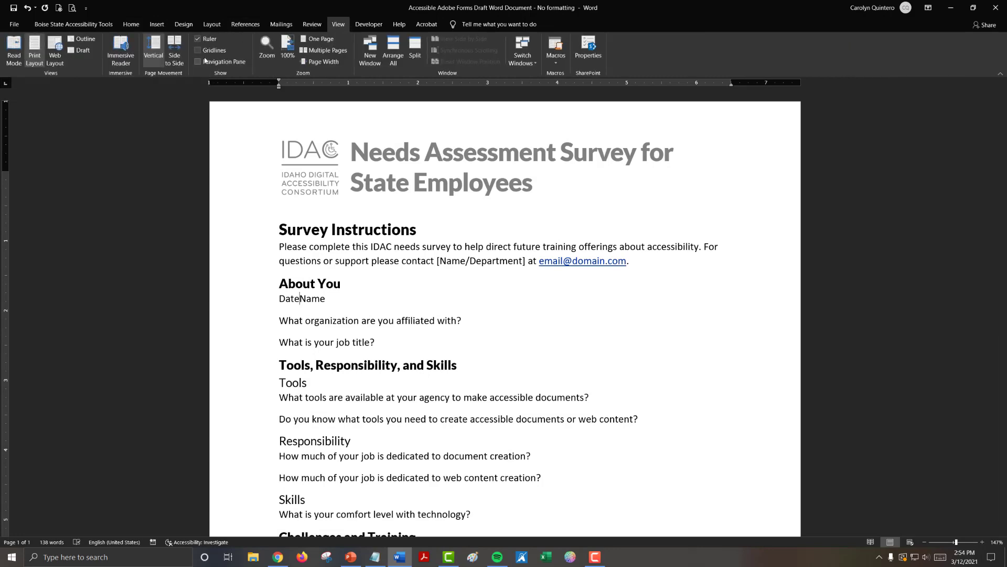
{"action": "left_click", "coordinate": [199, 40]}
{"action": "left_click", "coordinate": [198, 39]}
{"action": "left_click", "coordinate": [131, 25]}
{"action": "scroll", "coordinate": [307, 160], "scroll_direction": "down", "scroll_amount": 5}
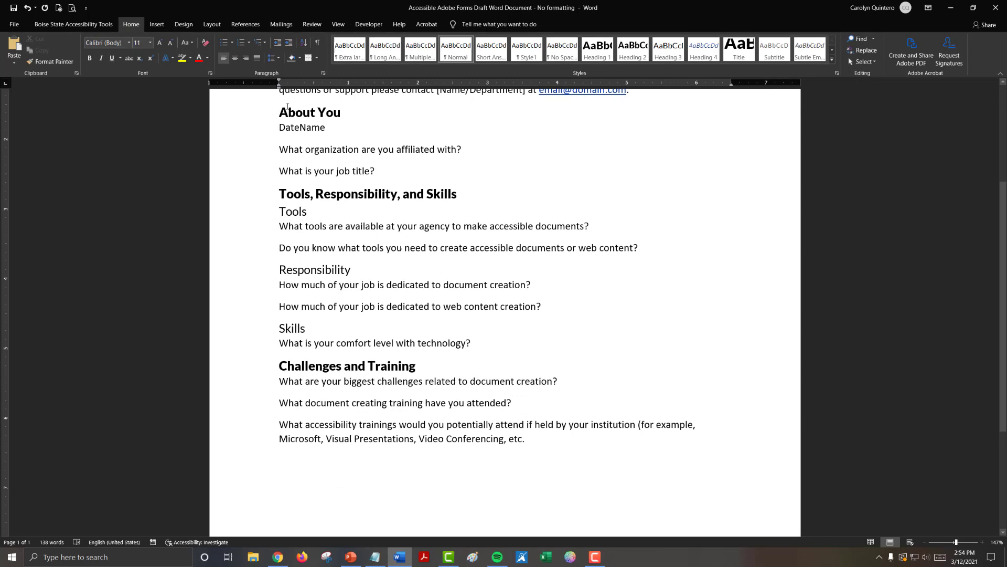
{"action": "scroll", "coordinate": [356, 152], "scroll_direction": "up", "scroll_amount": 3}
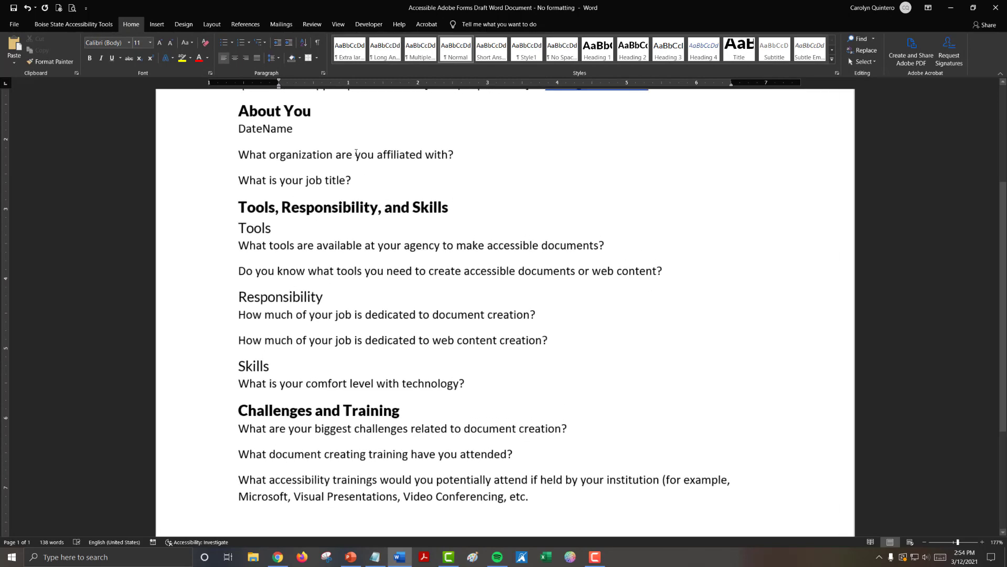
{"action": "scroll", "coordinate": [356, 153], "scroll_direction": "up", "scroll_amount": 4}
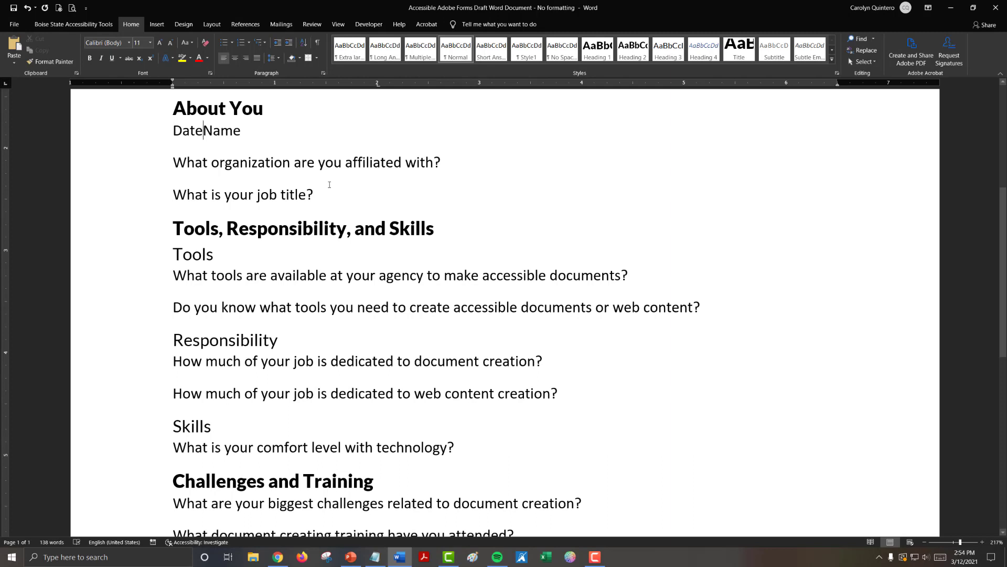
Insert a tab so Name sits at the 2-inch stop, checking it with formatting marks
{"action": "key", "text": "Tab"}
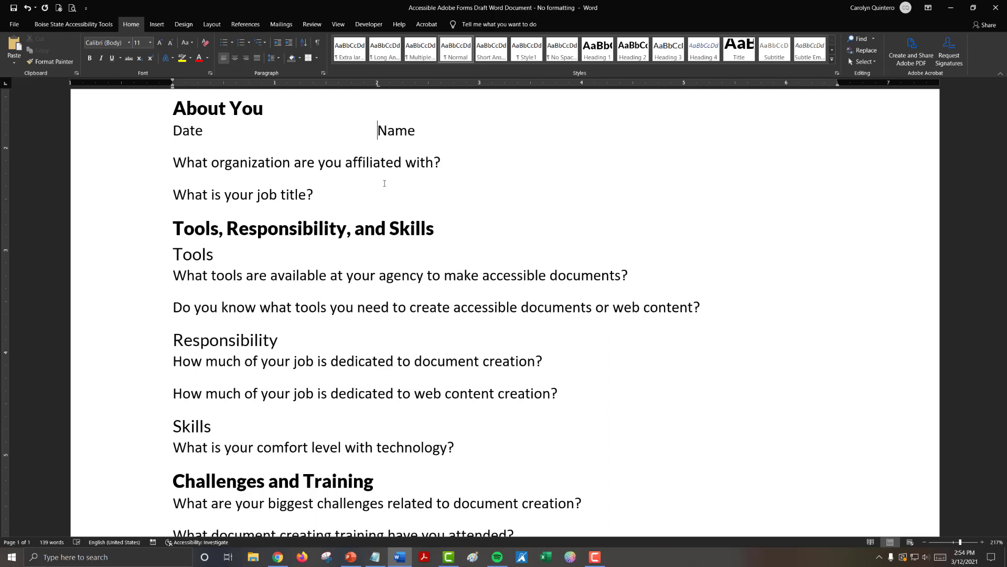
{"action": "left_click", "coordinate": [319, 42]}
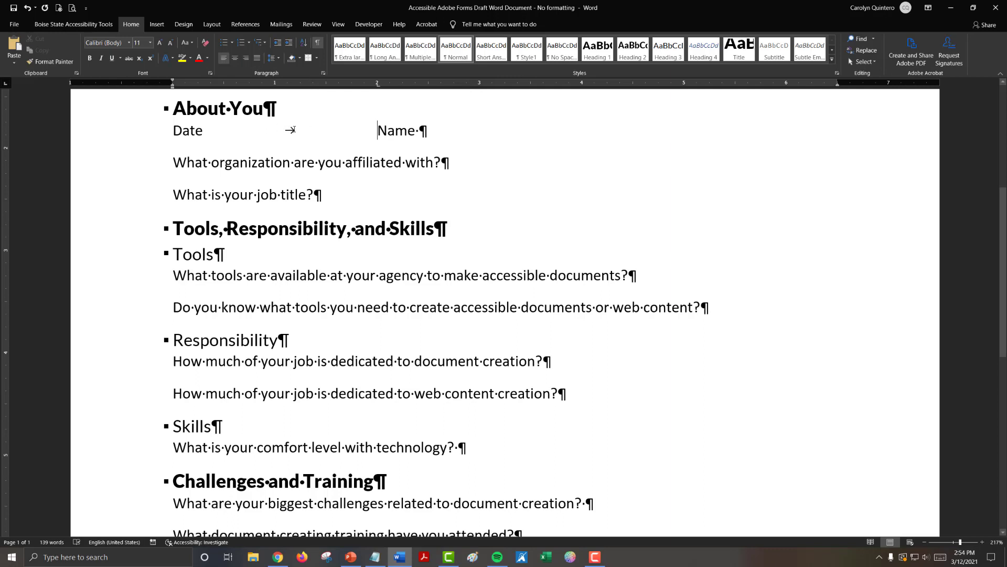
{"action": "left_click", "coordinate": [318, 44]}
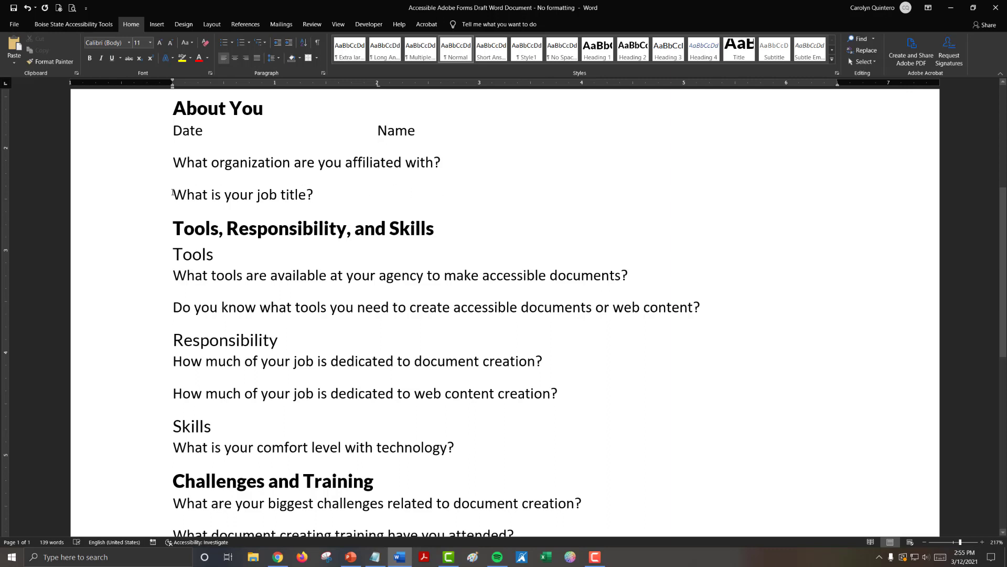
{"action": "key", "text": "BackSpace"}
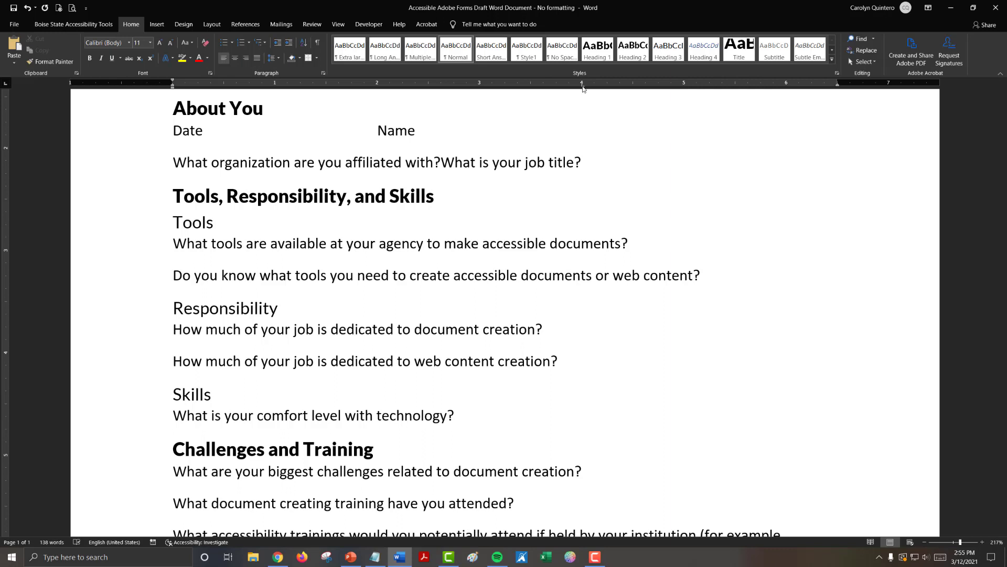
{"action": "key", "text": "Tab"}
{"action": "scroll", "coordinate": [708, 188], "scroll_direction": "up", "scroll_amount": 1}
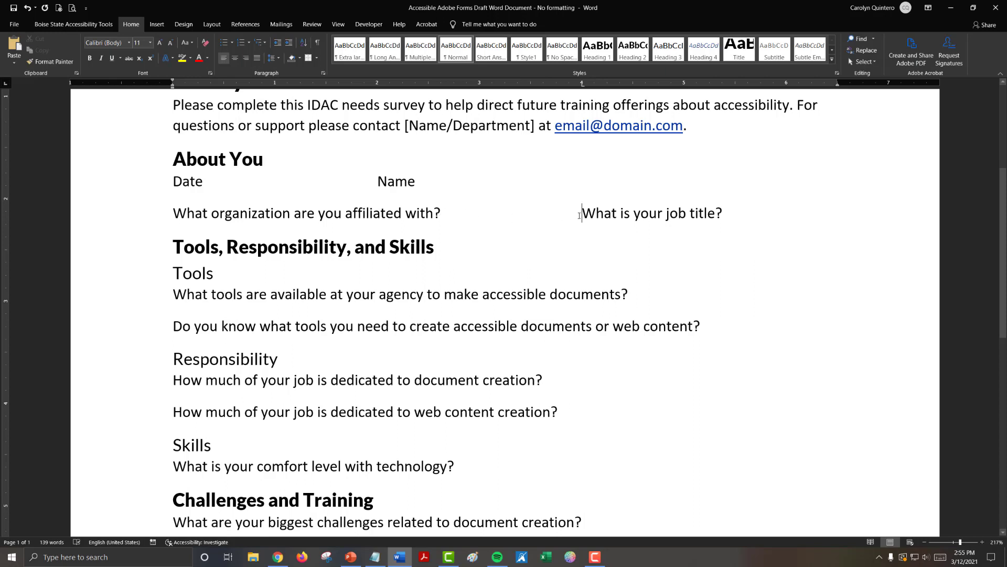
{"action": "key", "text": "ctrl+z"}
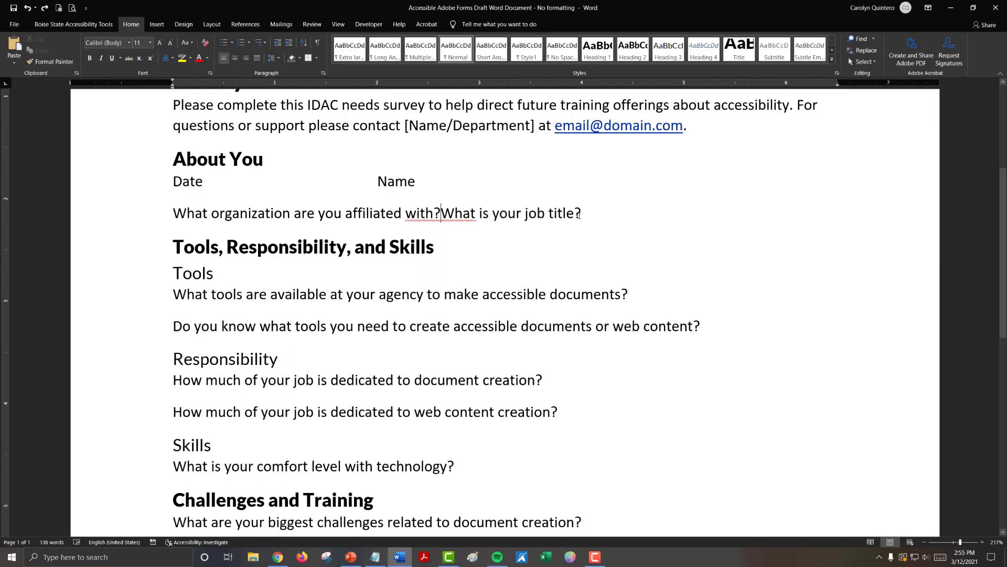
{"action": "key", "text": "Return"}
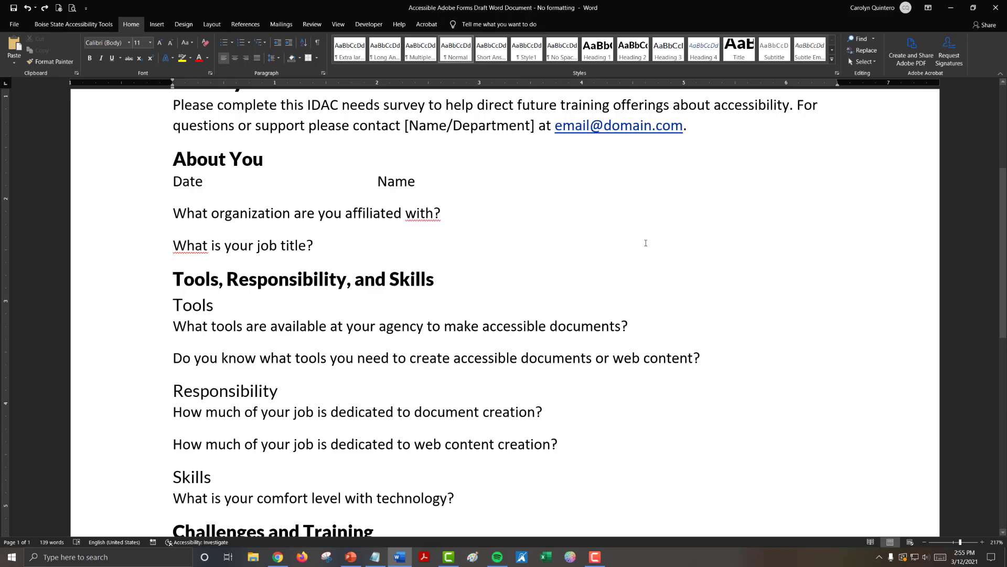
{"action": "scroll", "coordinate": [438, 319], "scroll_direction": "down", "scroll_amount": 3}
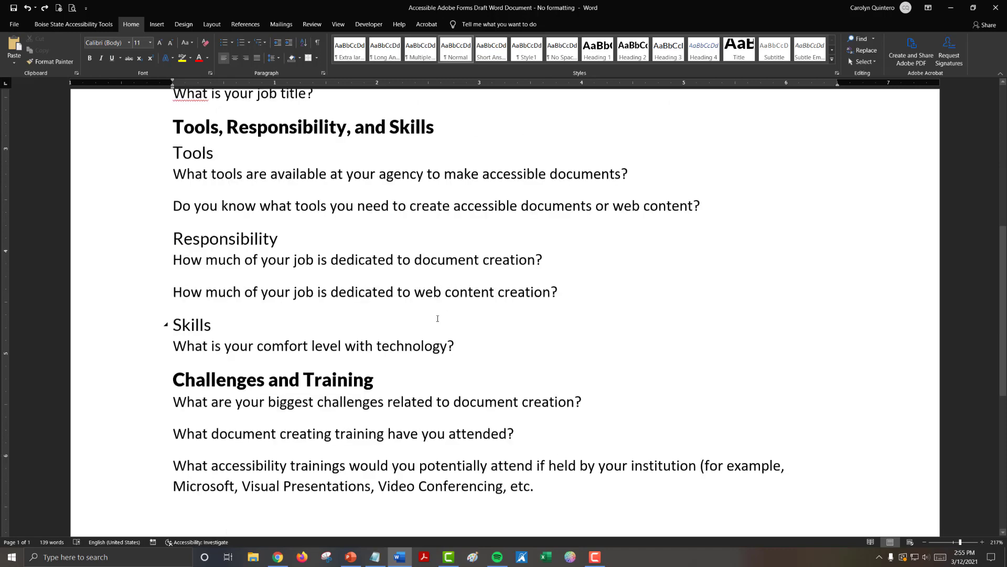
{"action": "scroll", "coordinate": [437, 317], "scroll_direction": "up", "scroll_amount": 4}
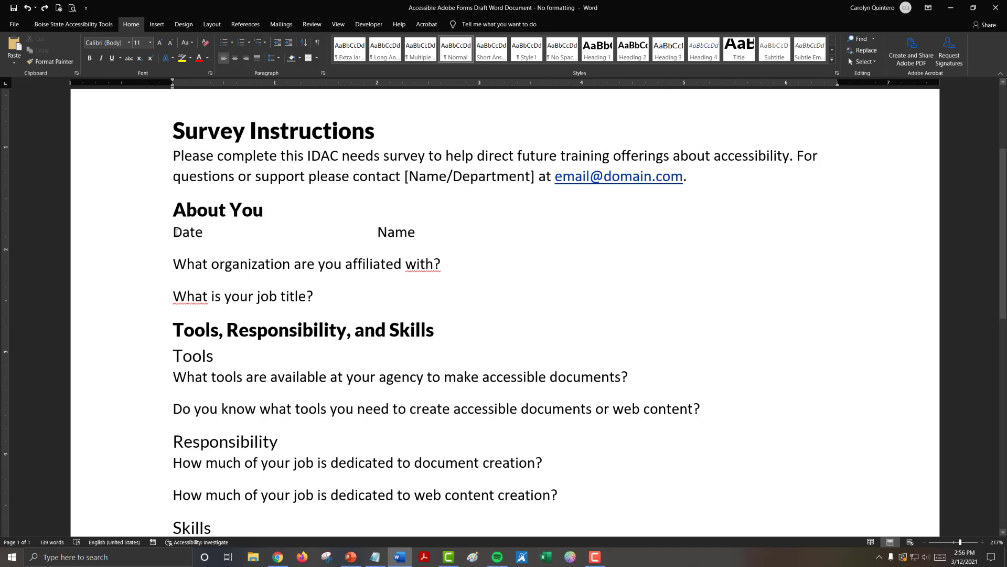
{"action": "left_click_drag", "start_coordinate": [175, 232], "coordinate": [325, 300]}
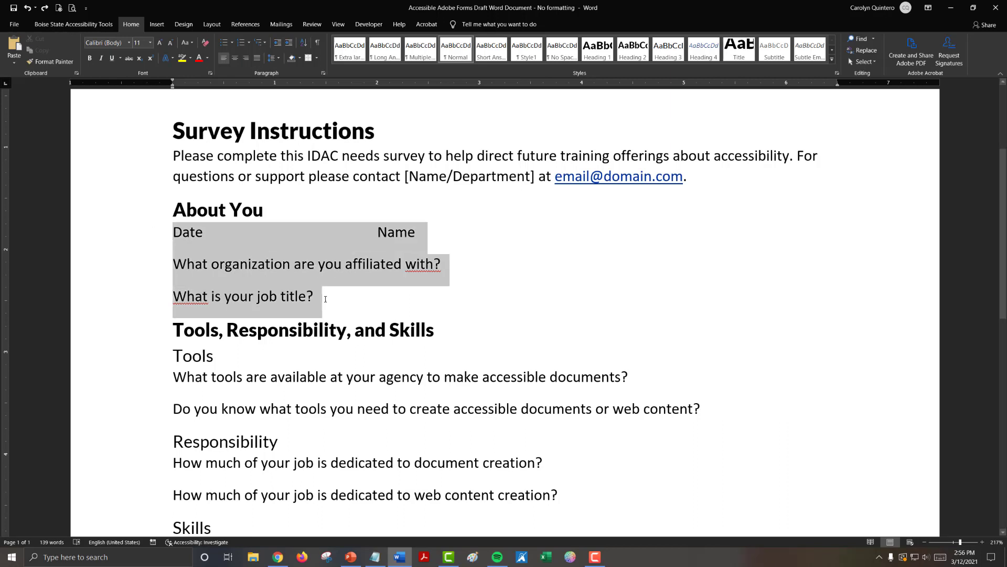
{"action": "left_click", "coordinate": [273, 58]}
{"action": "left_click", "coordinate": [282, 73]}
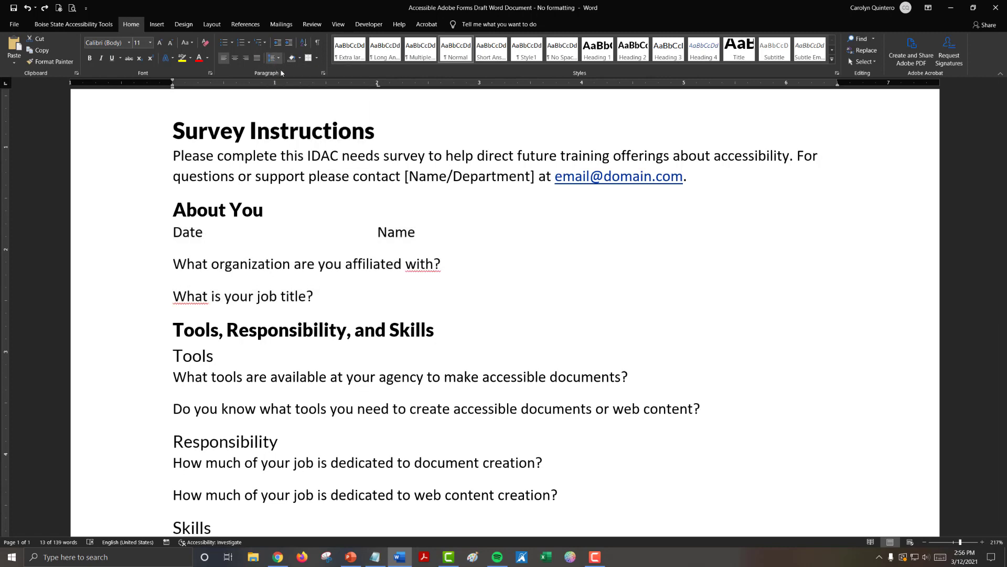
{"action": "left_click", "coordinate": [273, 58]}
{"action": "left_click", "coordinate": [285, 138]}
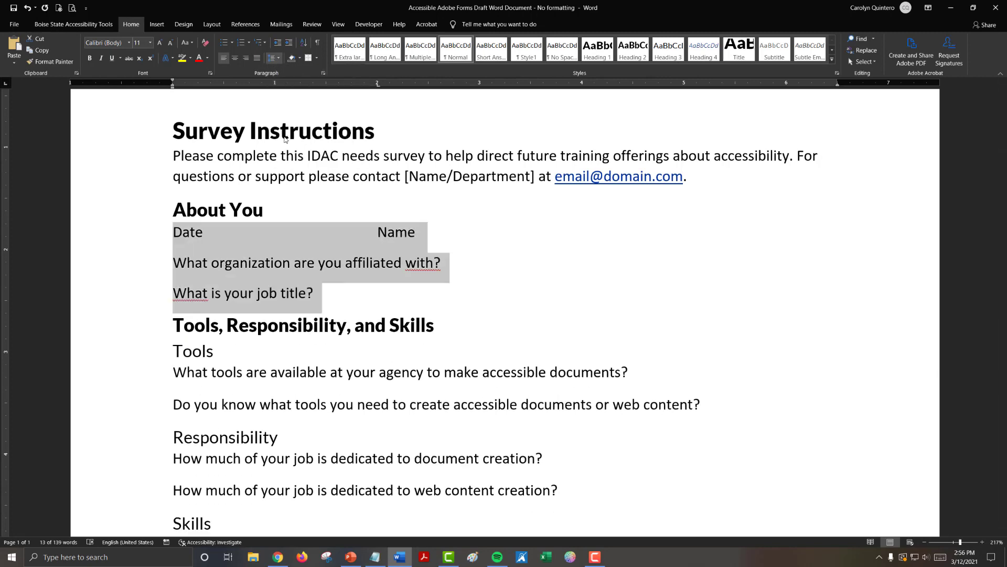
{"action": "left_click", "coordinate": [410, 308]}
{"action": "left_click", "coordinate": [542, 395]}
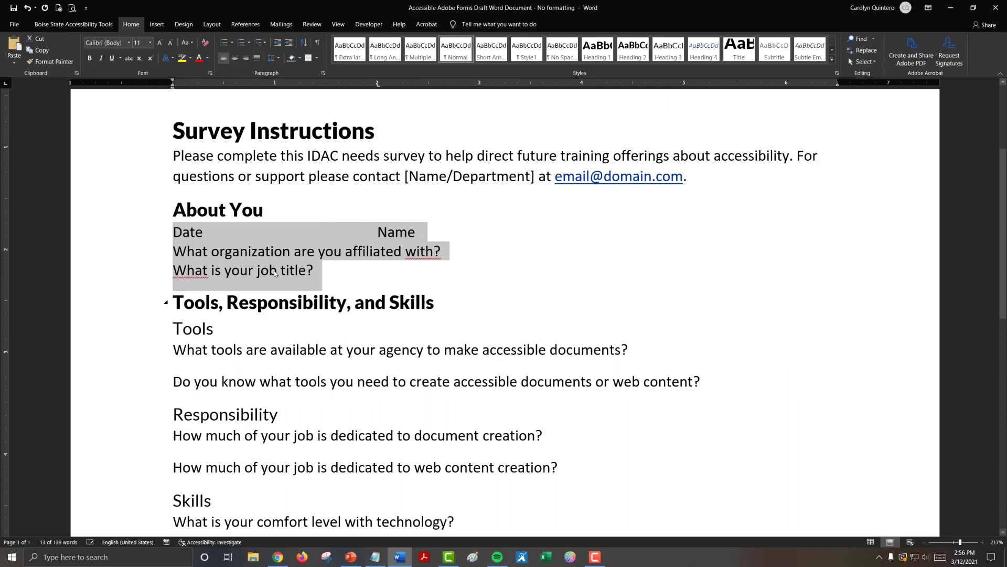
{"action": "left_click", "coordinate": [274, 251]}
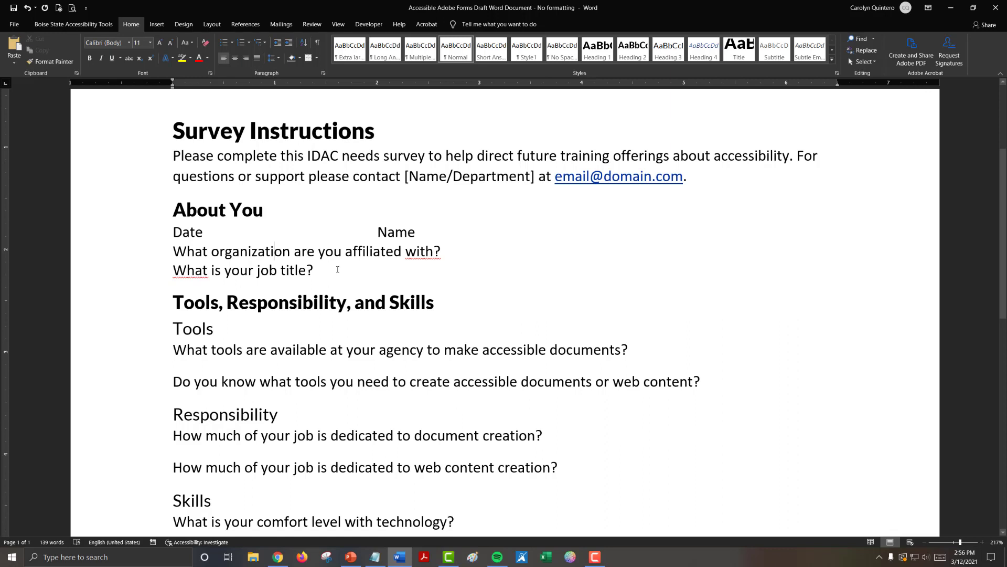
{"action": "key", "text": "ctrl+z"}
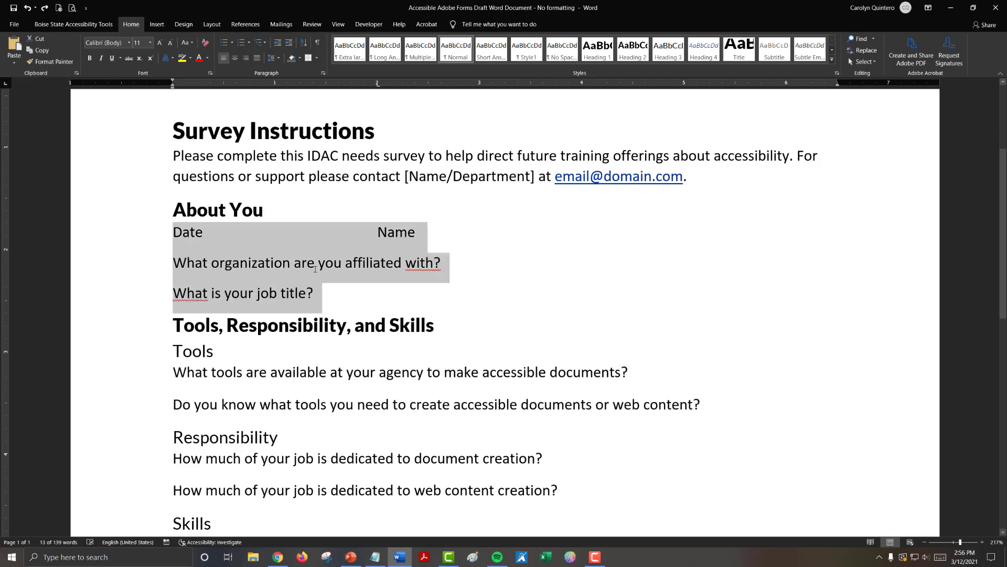
{"action": "left_click", "coordinate": [315, 268]}
{"action": "left_click", "coordinate": [174, 245]}
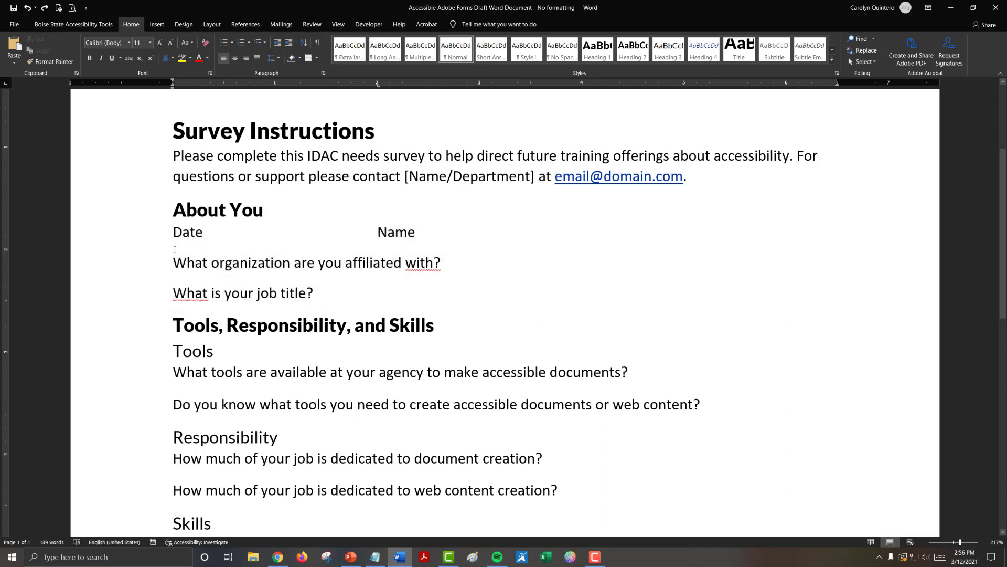
{"action": "left_click", "coordinate": [175, 264]}
Select the Date/Name row and both About You question lines below it
{"action": "left_click_drag", "start_coordinate": [174, 230], "coordinate": [417, 231]}
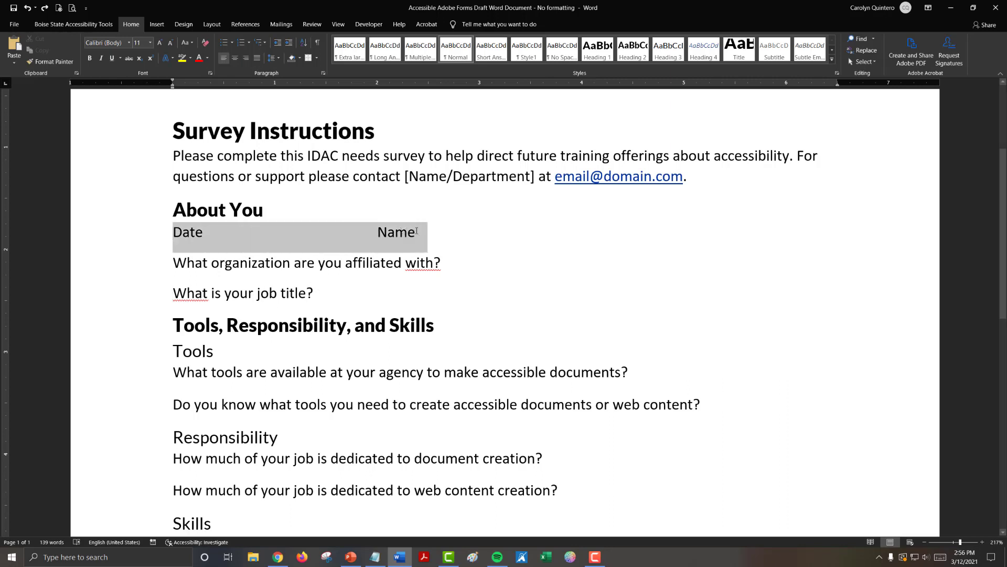
{"action": "left_click_drag", "start_coordinate": [482, 245], "coordinate": [496, 290]}
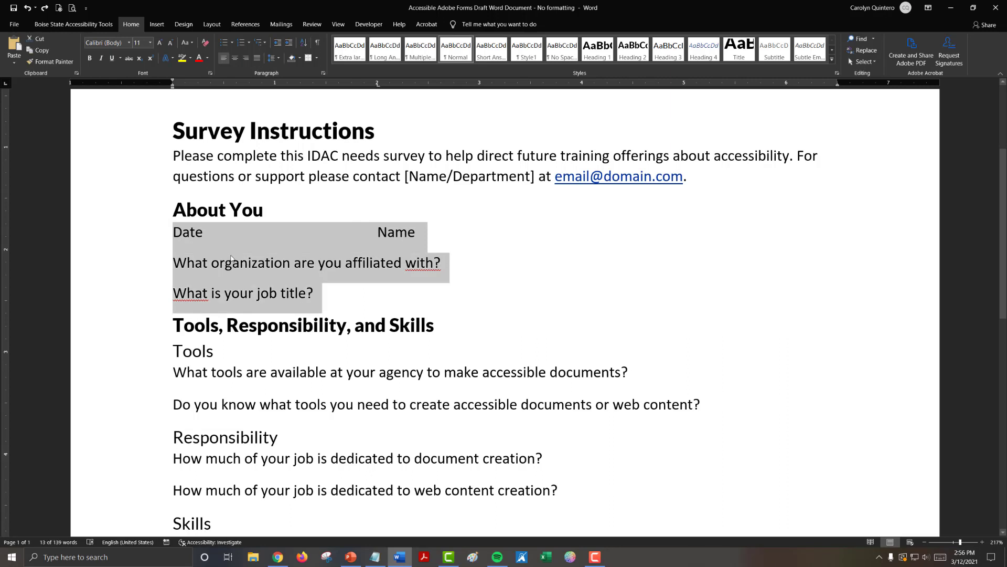
Cut the About You lines' Spacing After to 6 pt and apply the Short Answer Text Box style
{"action": "left_click", "coordinate": [323, 73]}
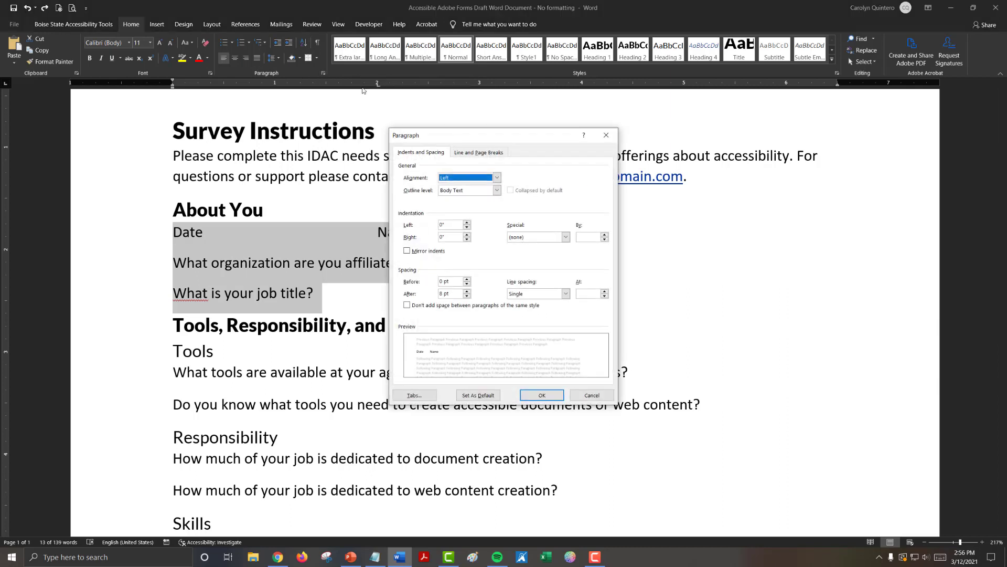
{"action": "left_click", "coordinate": [467, 297]}
{"action": "left_click", "coordinate": [537, 395]}
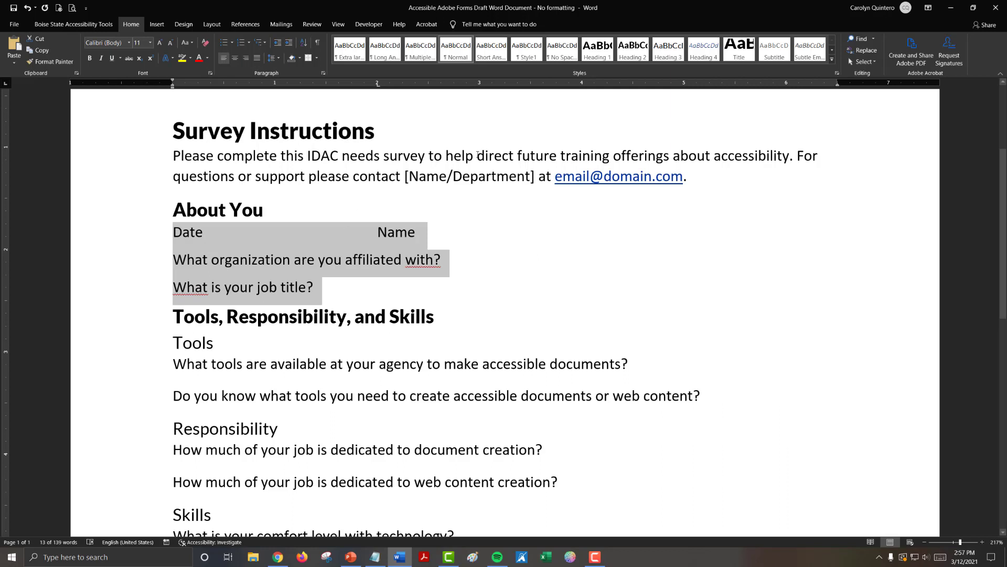
{"action": "left_click", "coordinate": [491, 52]}
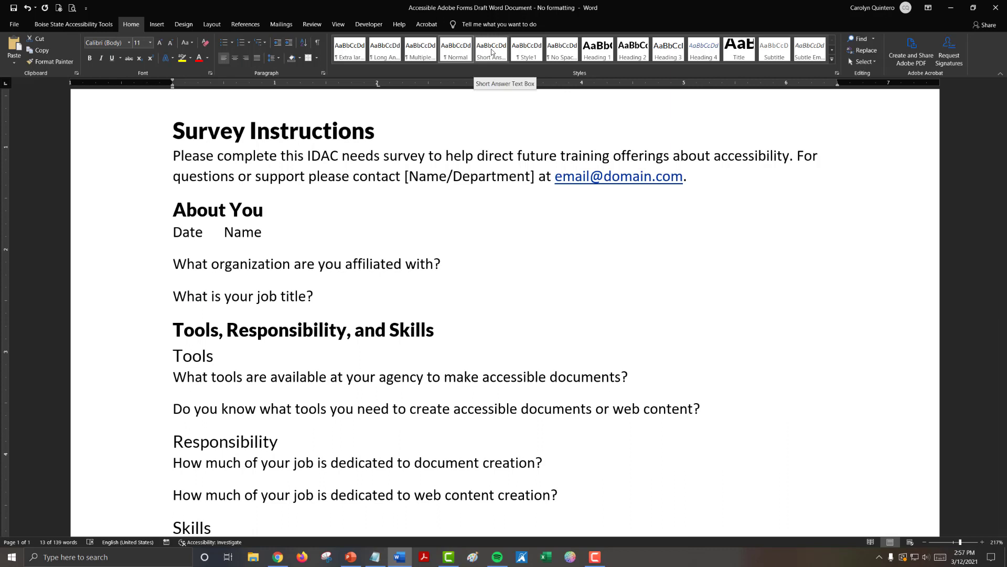
Undo the style change, select the organization question, and open the Styles pane
{"action": "left_click", "coordinate": [492, 52]}
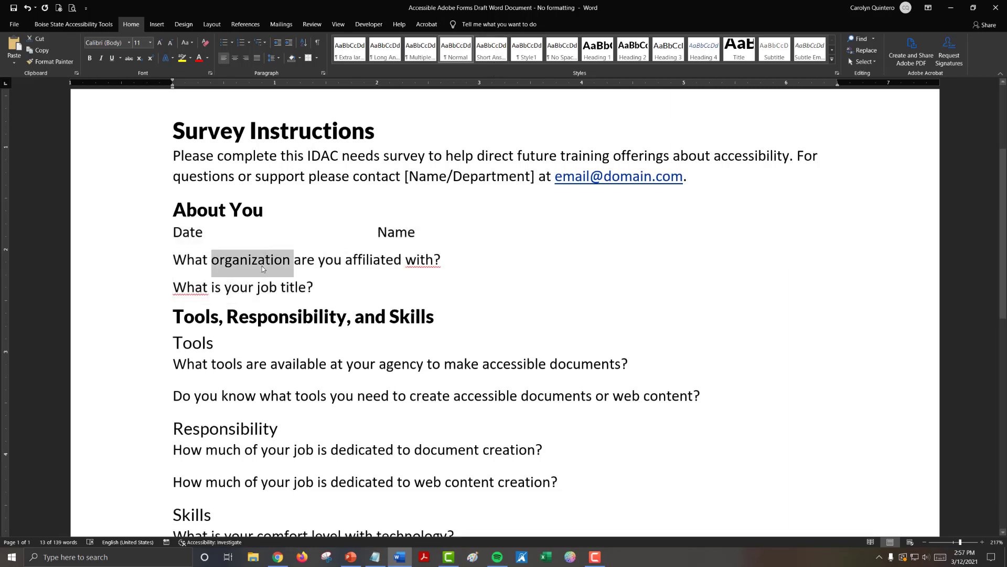
{"action": "triple_click", "coordinate": [262, 266]}
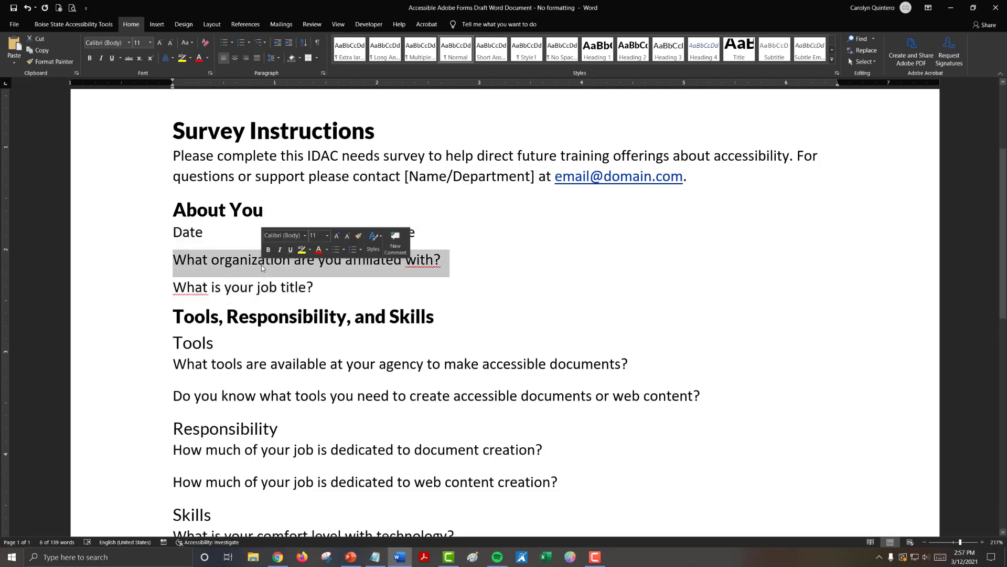
{"action": "left_click", "coordinate": [837, 74]}
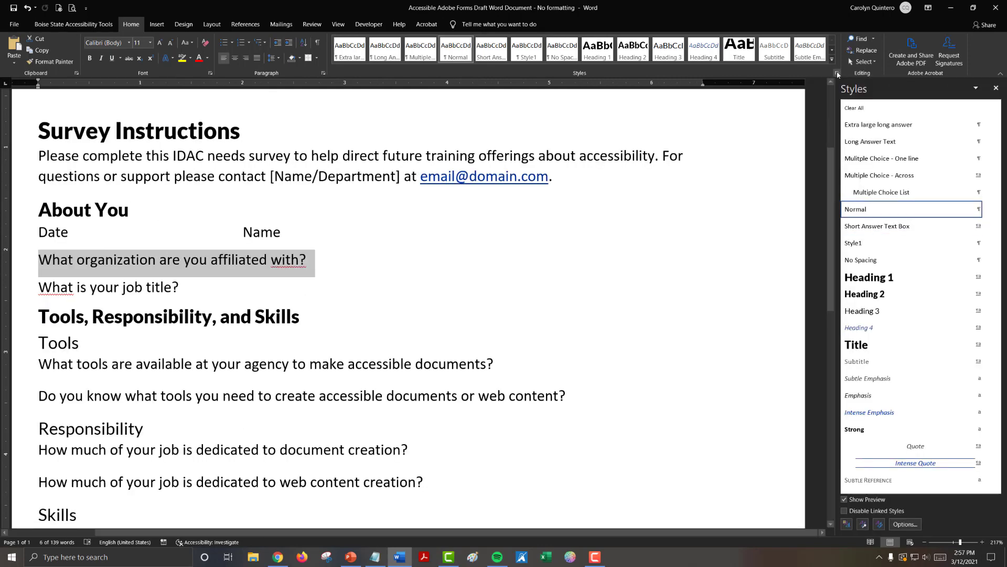
Create a new style named 'Short Answer' from the organization question's formatting
{"action": "left_click", "coordinate": [846, 525]}
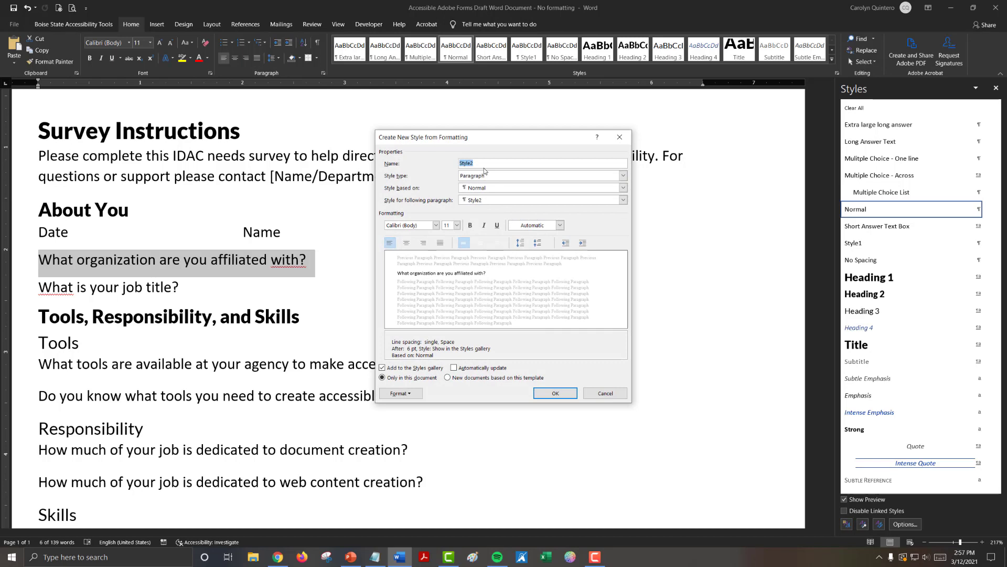
{"action": "type", "text": "Short Answer"}
{"action": "left_click", "coordinate": [554, 396]}
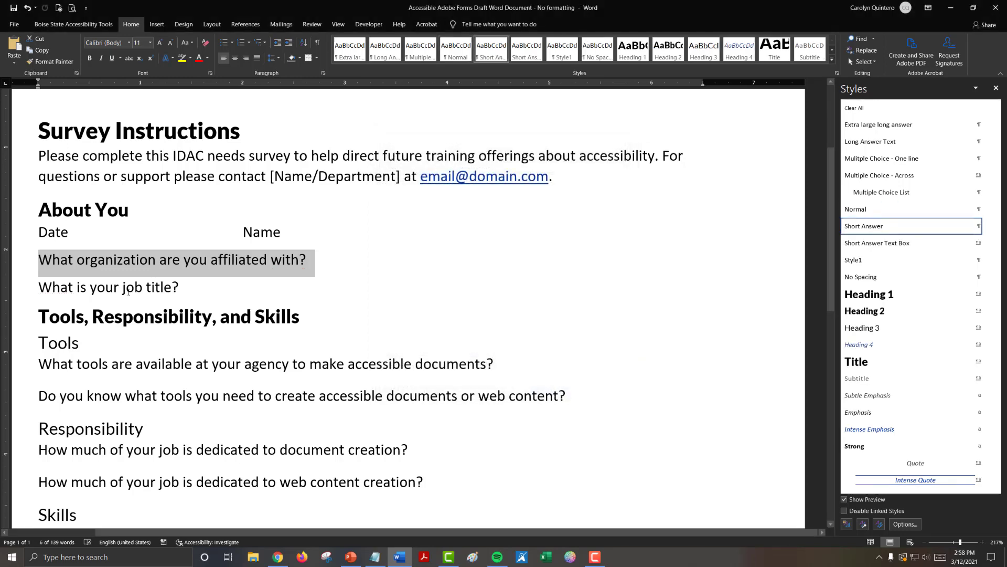
Reset the job title and Date/Name lines to Normal, then give both the Short Answer style
{"action": "left_click", "coordinate": [86, 287]}
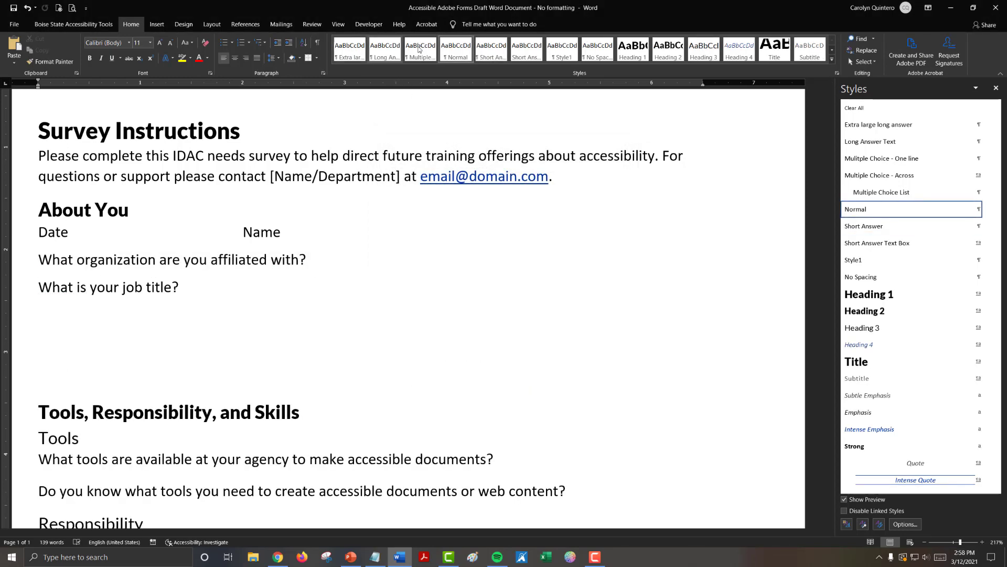
{"action": "left_click", "coordinate": [444, 53]}
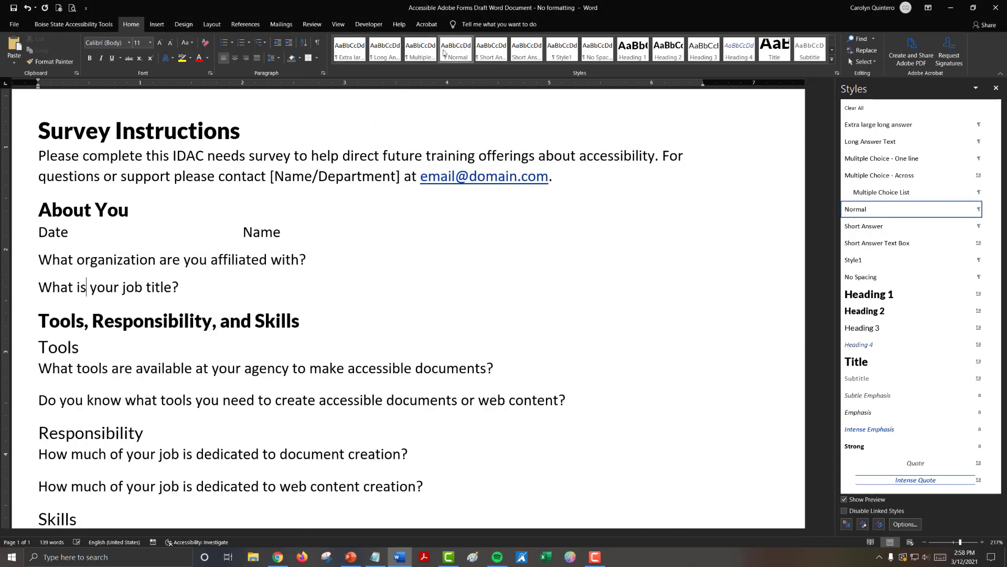
{"action": "left_click", "coordinate": [48, 232]}
{"action": "left_click", "coordinate": [458, 56]}
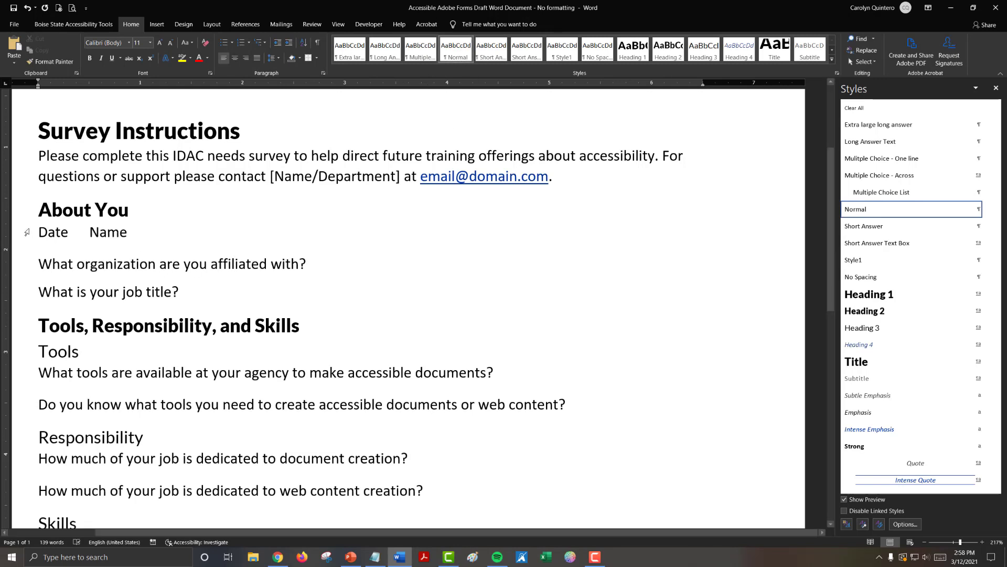
{"action": "triple_click", "coordinate": [52, 232]}
{"action": "left_click_drag", "start_coordinate": [121, 231], "coordinate": [121, 232]}
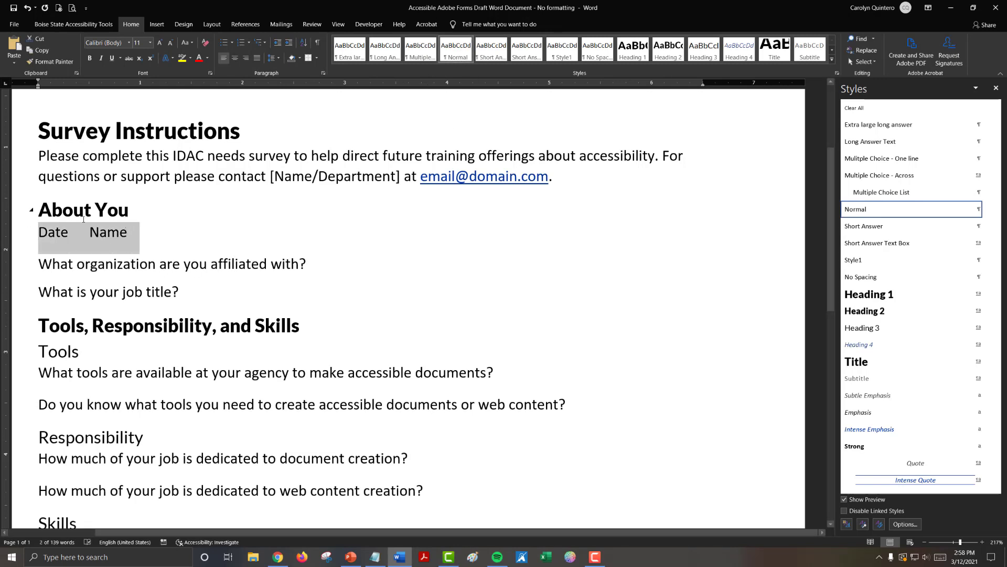
{"action": "key", "text": "Left"}
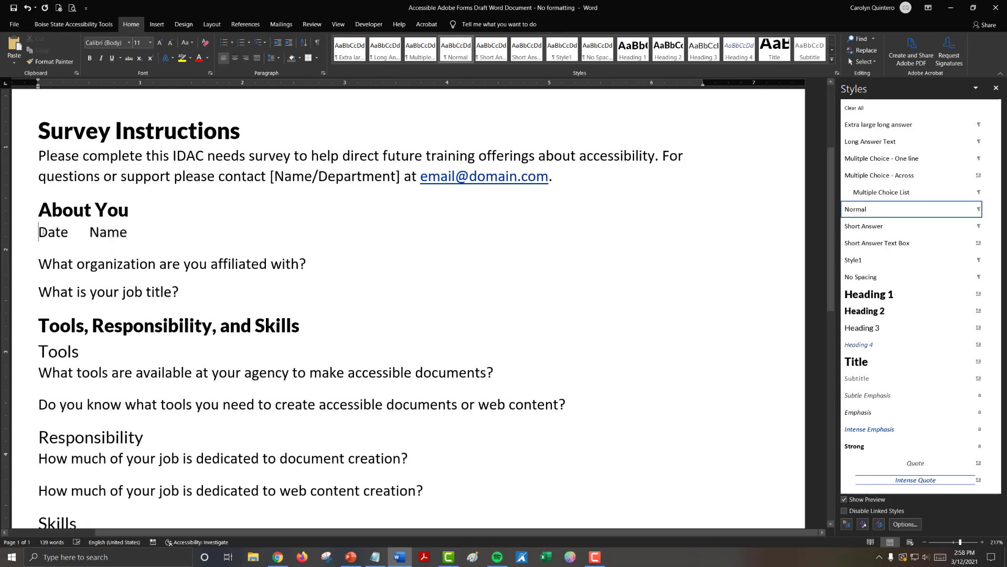
{"action": "left_click", "coordinate": [492, 50]}
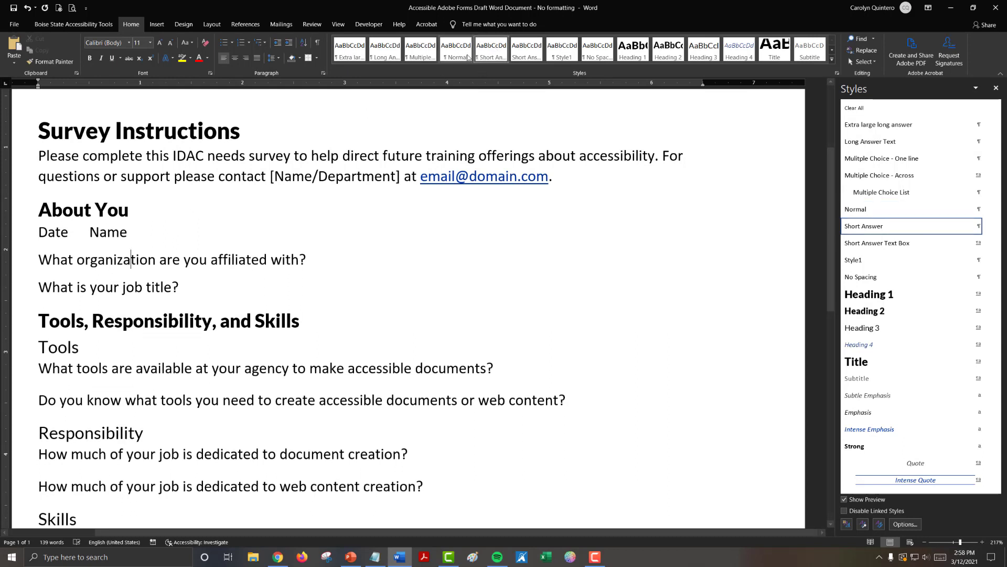
{"action": "left_click", "coordinate": [67, 287]}
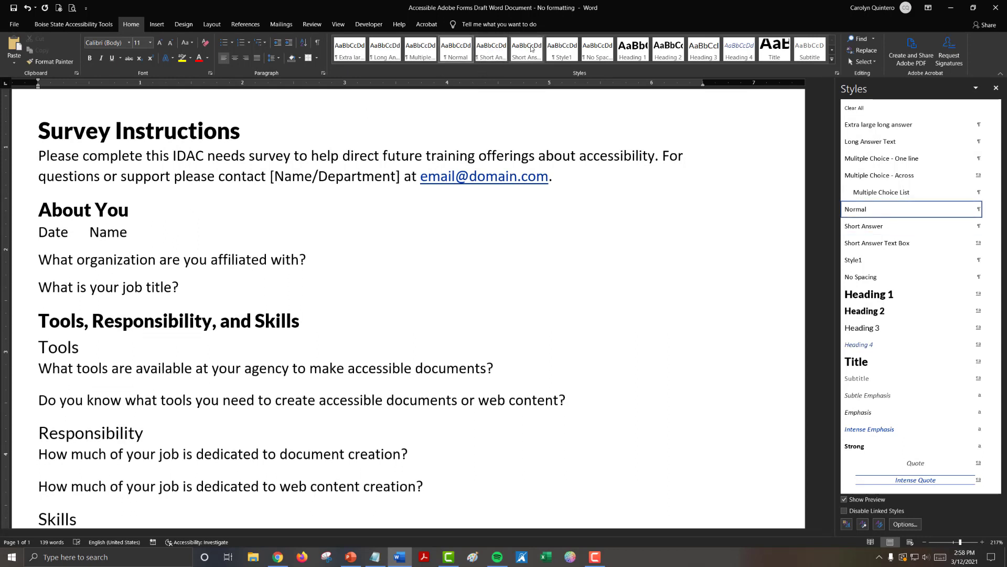
{"action": "left_click", "coordinate": [492, 54]}
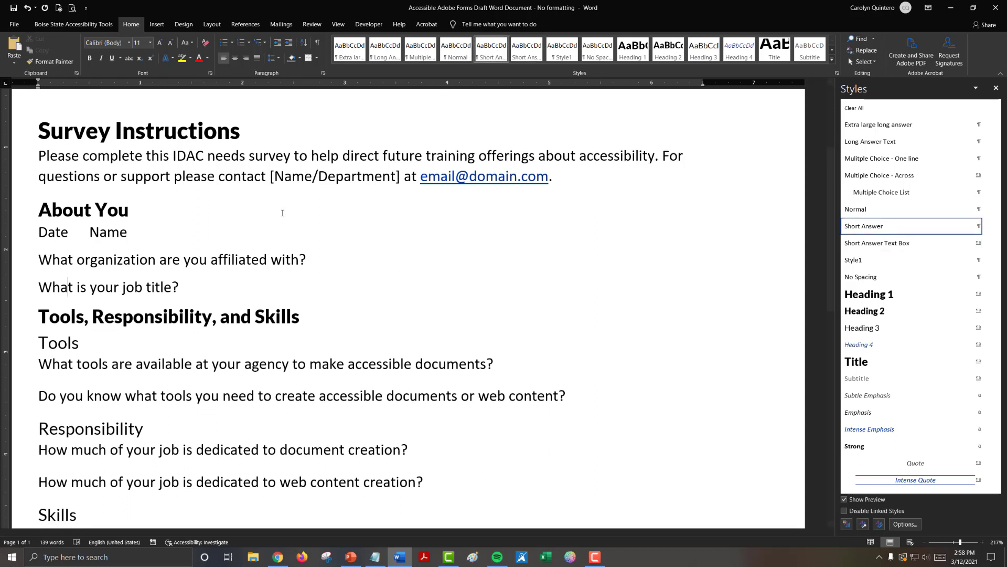
Apply Short Answer to the Tools, Responsibility, and Challenges and Training questions
{"action": "left_click", "coordinate": [136, 364]}
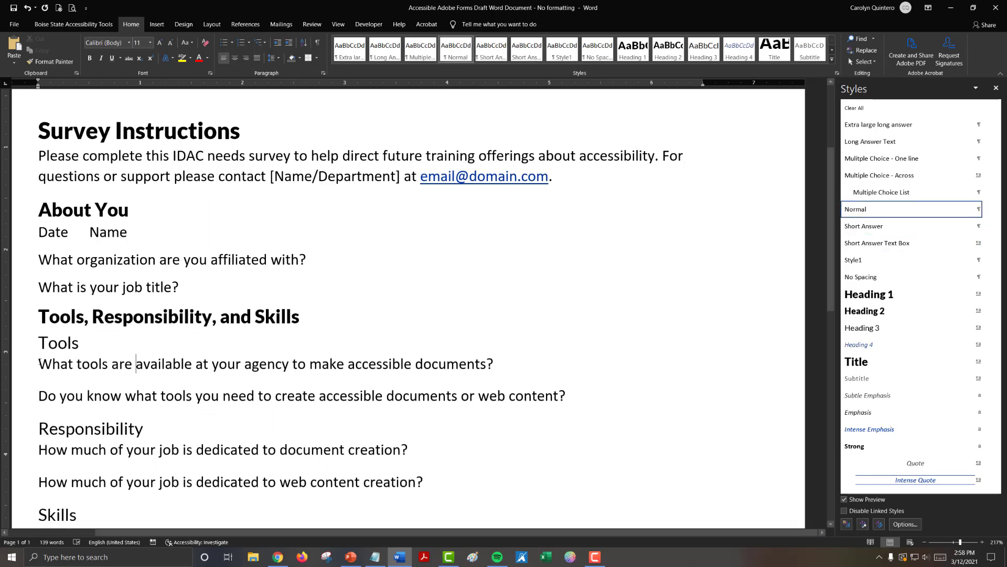
{"action": "left_click_drag", "start_coordinate": [39, 364], "coordinate": [577, 398]}
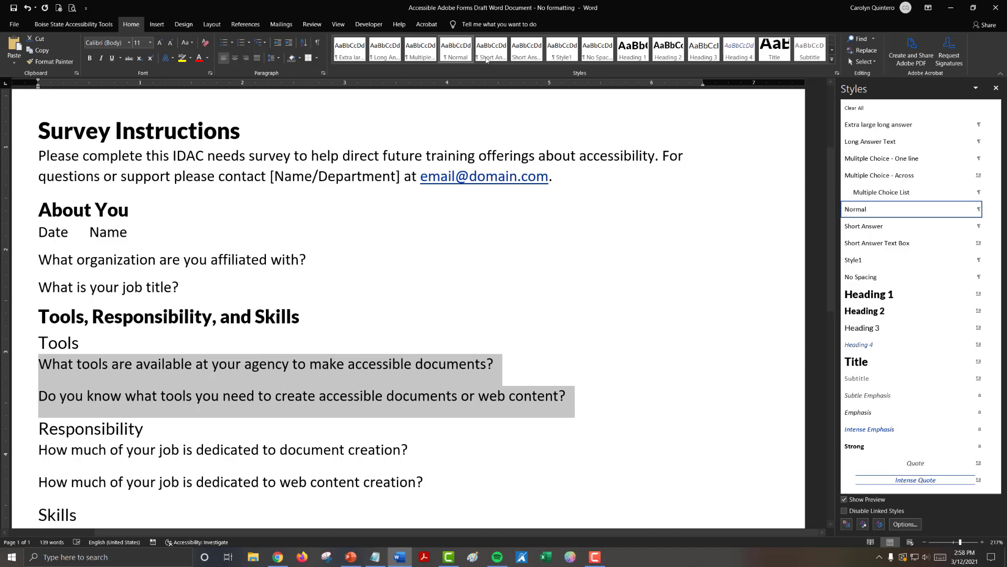
{"action": "left_click", "coordinate": [485, 52]}
{"action": "left_click", "coordinate": [203, 363]}
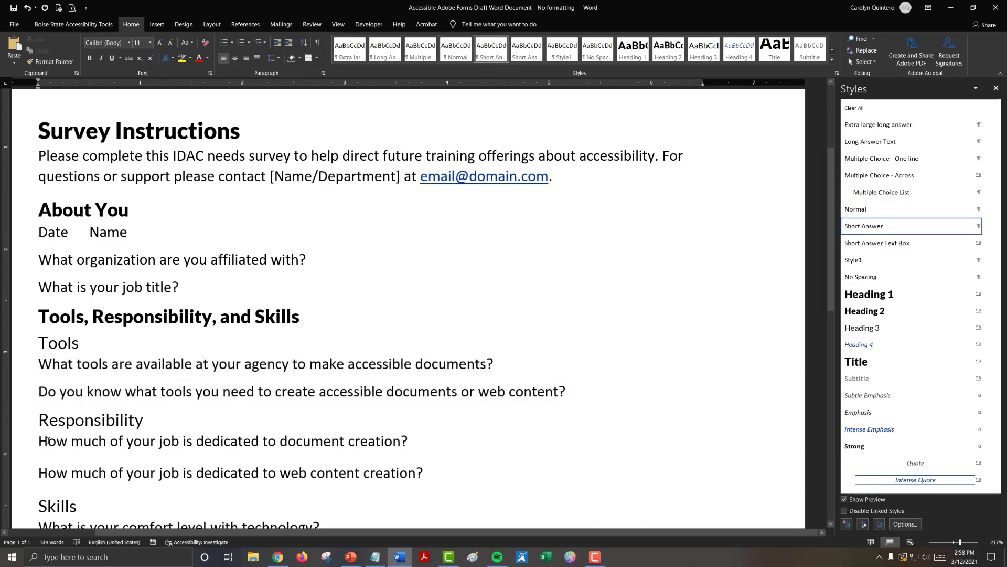
{"action": "left_click_drag", "start_coordinate": [39, 441], "coordinate": [414, 471]}
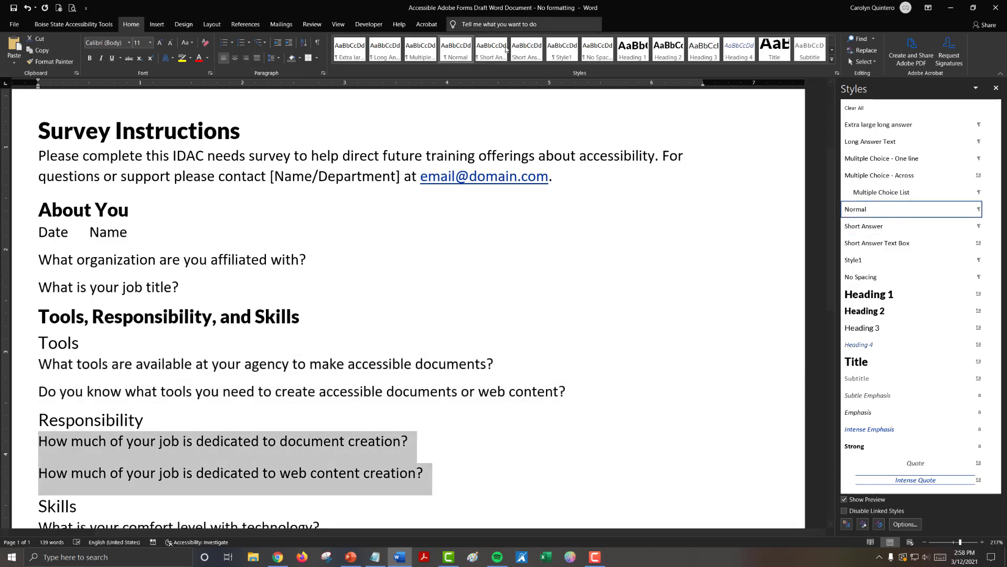
{"action": "left_click", "coordinate": [486, 52]}
{"action": "left_click", "coordinate": [145, 365]}
{"action": "scroll", "coordinate": [145, 365], "scroll_direction": "down", "scroll_amount": 5}
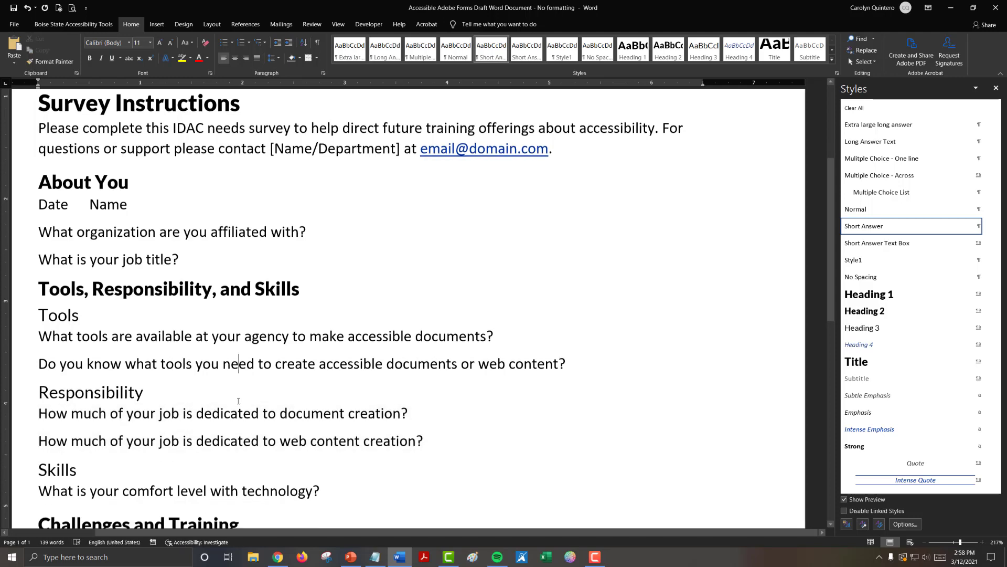
{"action": "left_click_drag", "start_coordinate": [39, 270], "coordinate": [387, 363]}
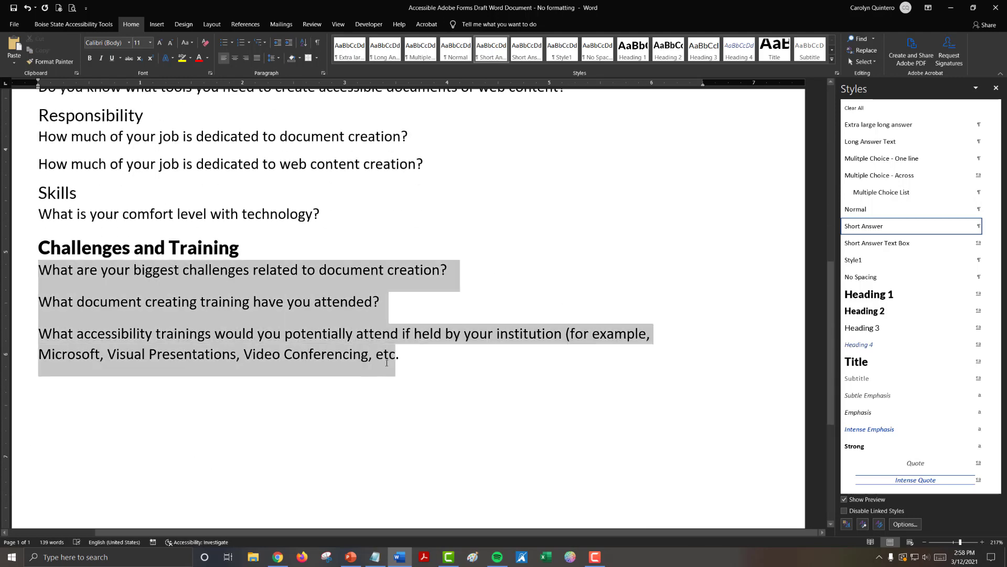
{"action": "left_click", "coordinate": [864, 226]}
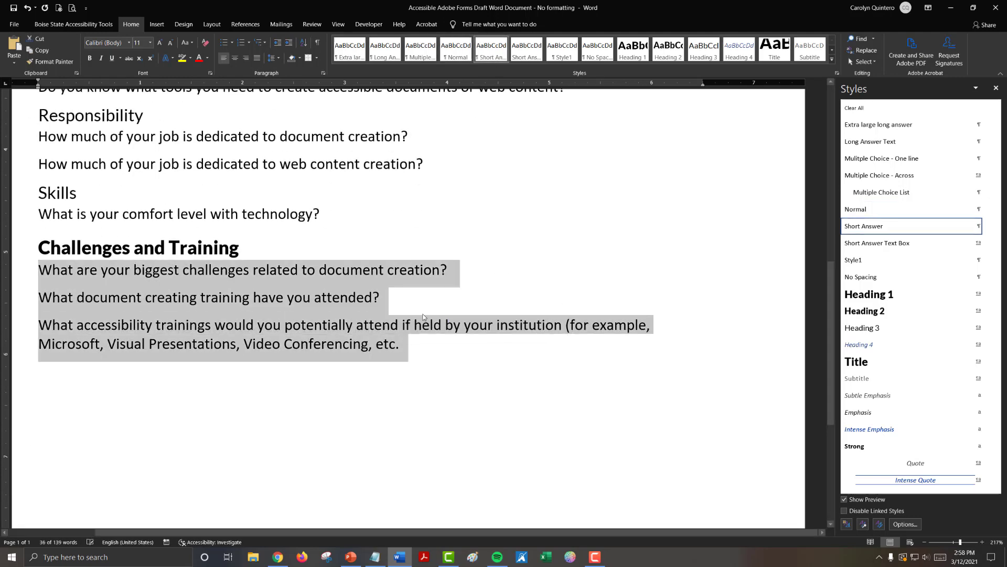